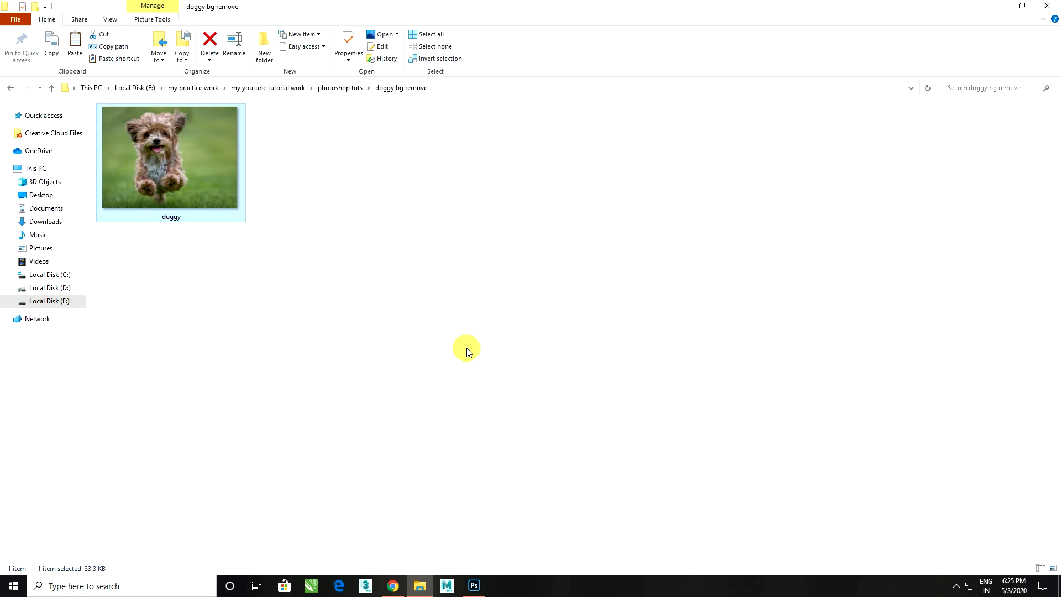
# Open doggy.jpg from the 'doggy bg remove' folder in the Photos viewer.
pyautogui.doubleClick(215, 167)
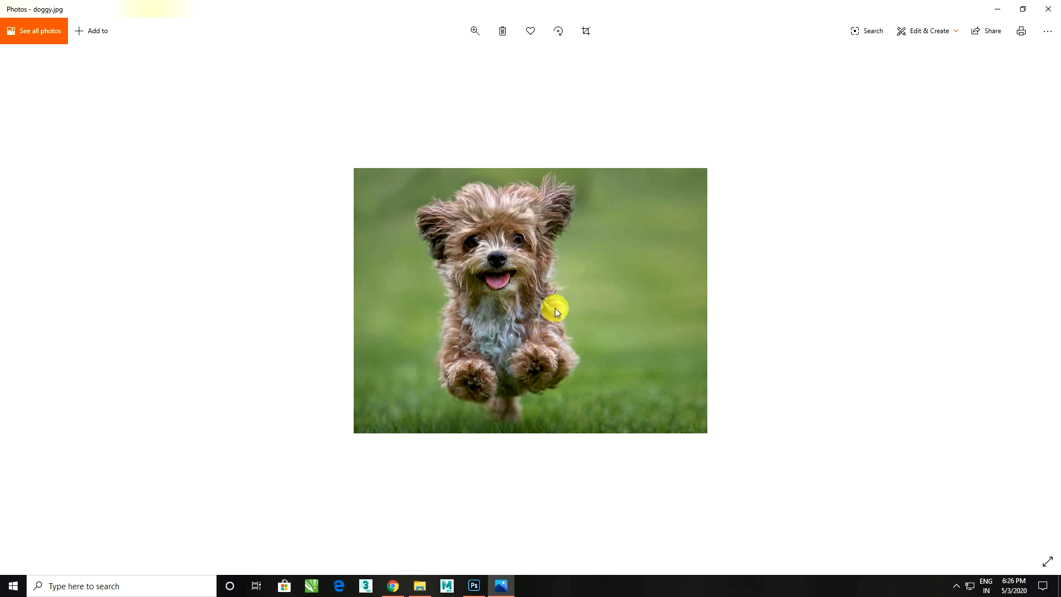
# Close the Photos viewer and bring doggy.jpg into Photoshop.
pyautogui.click(1048, 9)
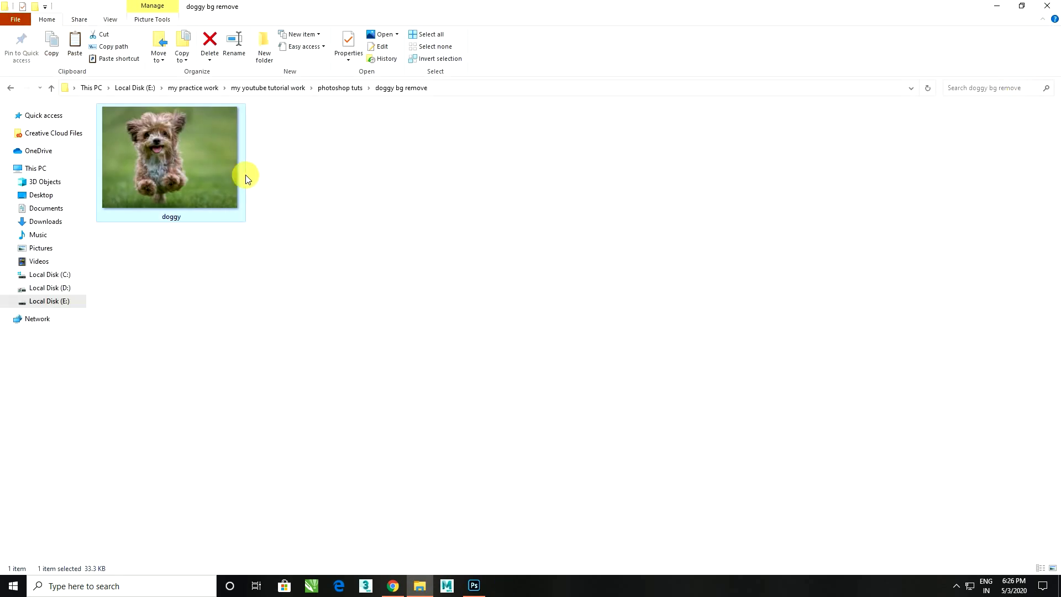
pyautogui.moveTo(190, 175)
pyautogui.mouseDown()
pyautogui.moveTo(534, 391)
pyautogui.moveTo(479, 590)
pyautogui.moveTo(561, 334)
pyautogui.mouseUp()
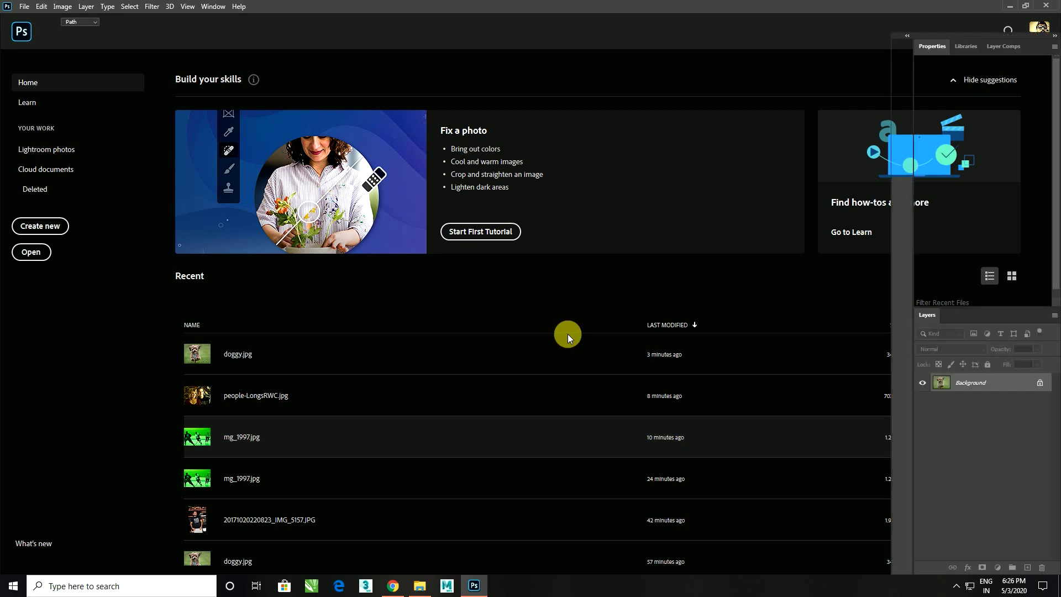
# Duplicate the doggy.jpg Background layer into a 'Background copy' layer.
pyautogui.scroll(3, 522, 283)
pyautogui.moveTo(1019, 388); pyautogui.dragTo(1027, 567)
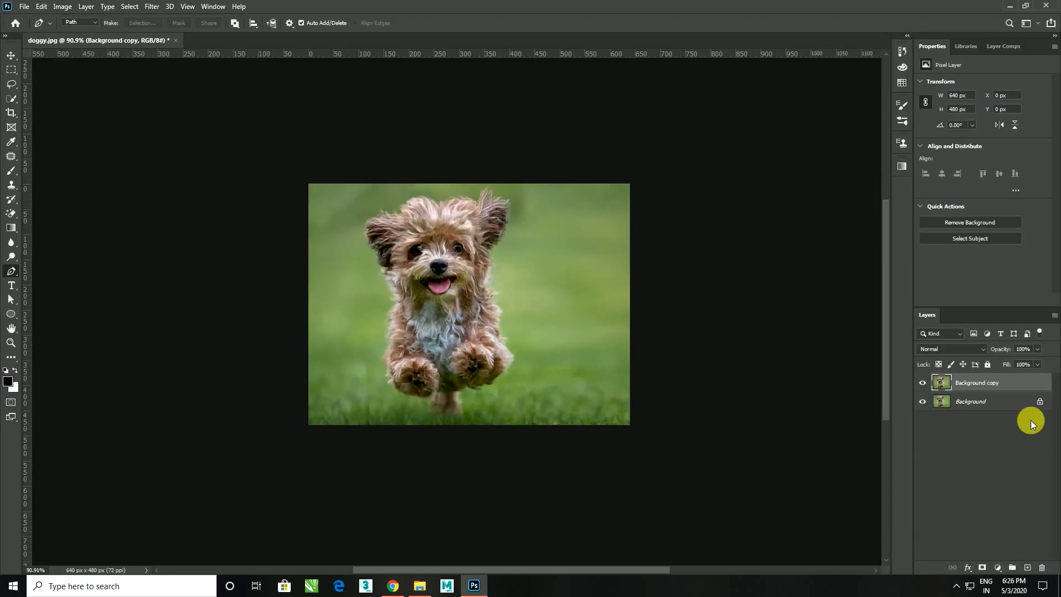
pyautogui.scroll(1, 325, 215)
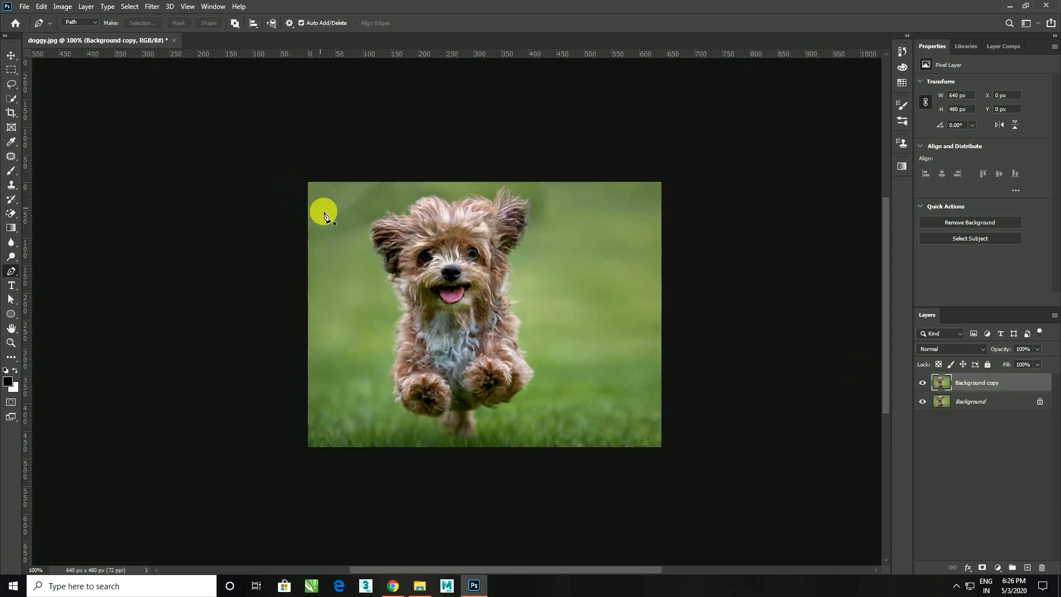
pyautogui.scroll(1, 325, 215)
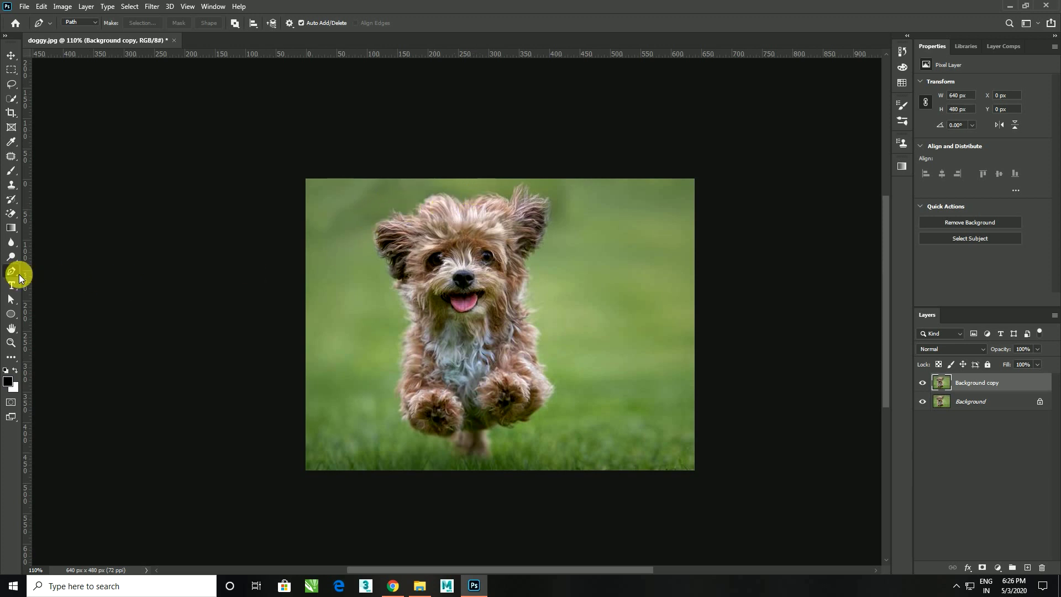
# Trace a pen path from the dog's ear down its left side, under the paws, and up its right side.
pyautogui.click(368, 241)
pyautogui.click(386, 288)
pyautogui.click(390, 347)
pyautogui.click(387, 402)
pyautogui.click(398, 432)
pyautogui.click(440, 444)
pyautogui.click(468, 461)
pyautogui.click(495, 461)
pyautogui.click(529, 428)
pyautogui.click(561, 388)
pyautogui.click(544, 337)
pyautogui.click(547, 303)
pyautogui.click(539, 260)
# Curve the path around the right ear and across the head, close it, and convert it to a selection.
pyautogui.moveTo(559, 221); pyautogui.dragTo(559, 210)
pyautogui.click(555, 184)
pyautogui.click(512, 182)
pyautogui.click(454, 183)
pyautogui.click(388, 197)
pyautogui.click(366, 226)
pyautogui.click(368, 241)
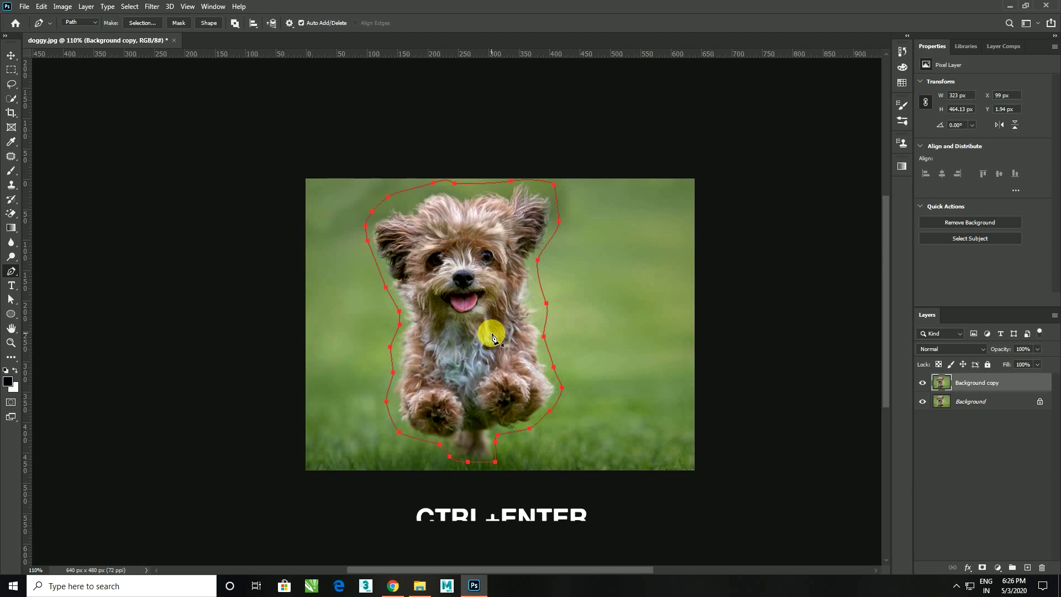
pyautogui.hotkey('ctrl', 'Return')
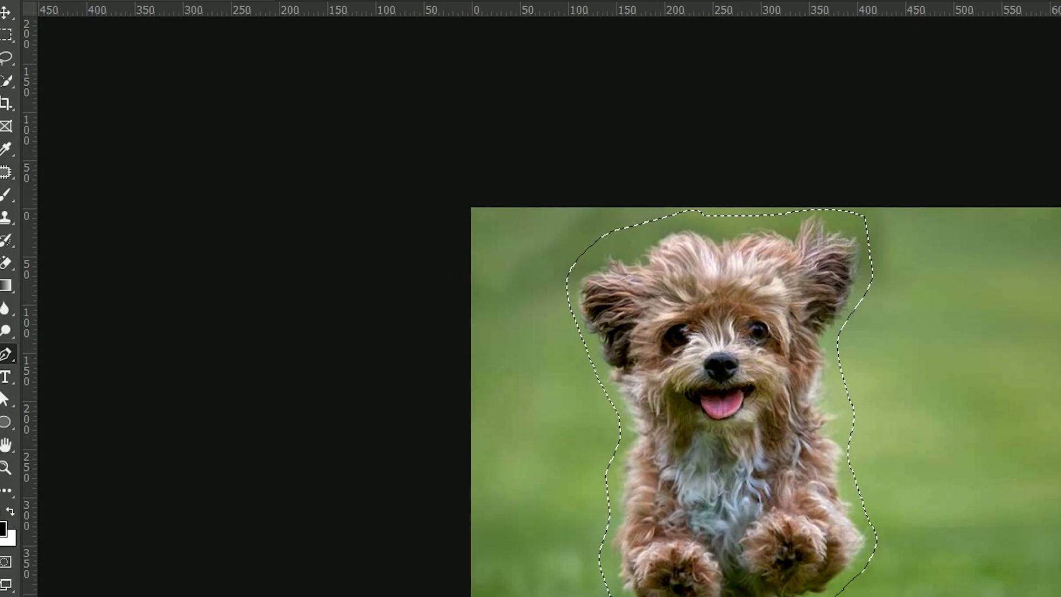
# Refine the dog selection in Select and Mask with a 77 px edge radius and slight smoothing.
pyautogui.click(130, 6)
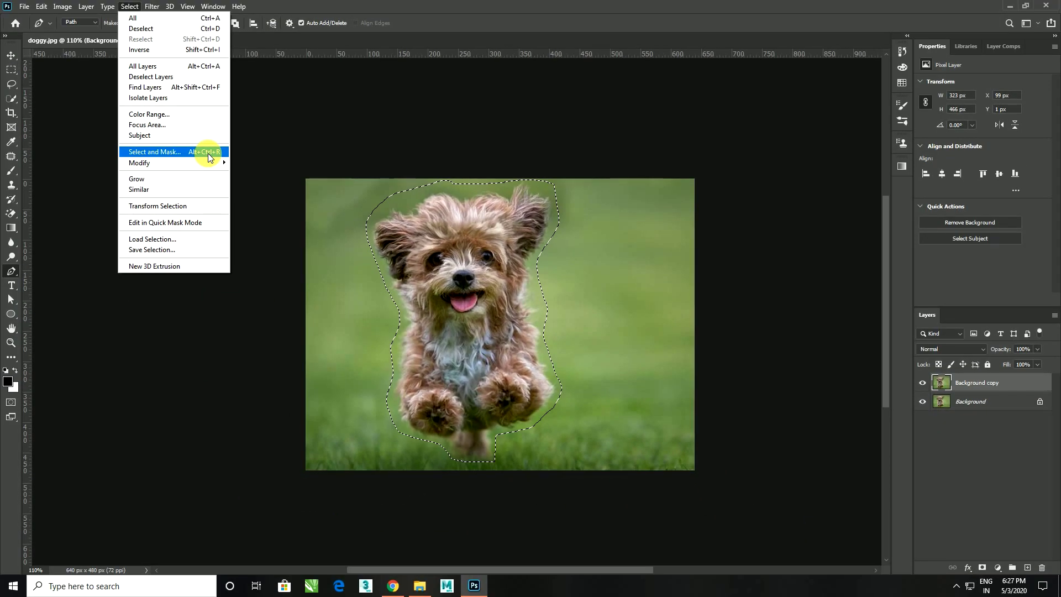
pyautogui.click(207, 157)
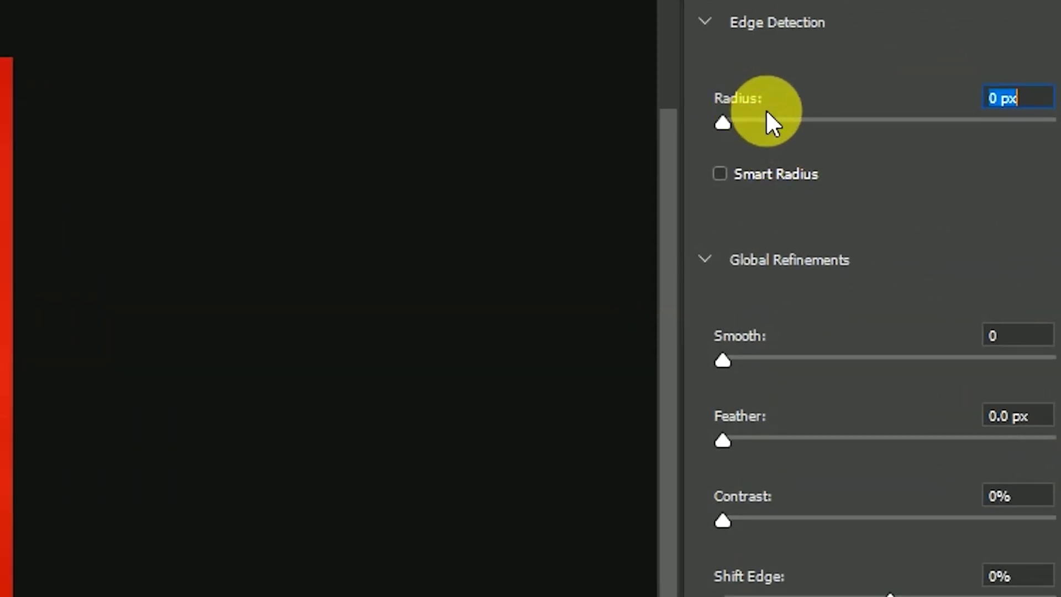
pyautogui.moveTo(729, 126); pyautogui.dragTo(927, 206)
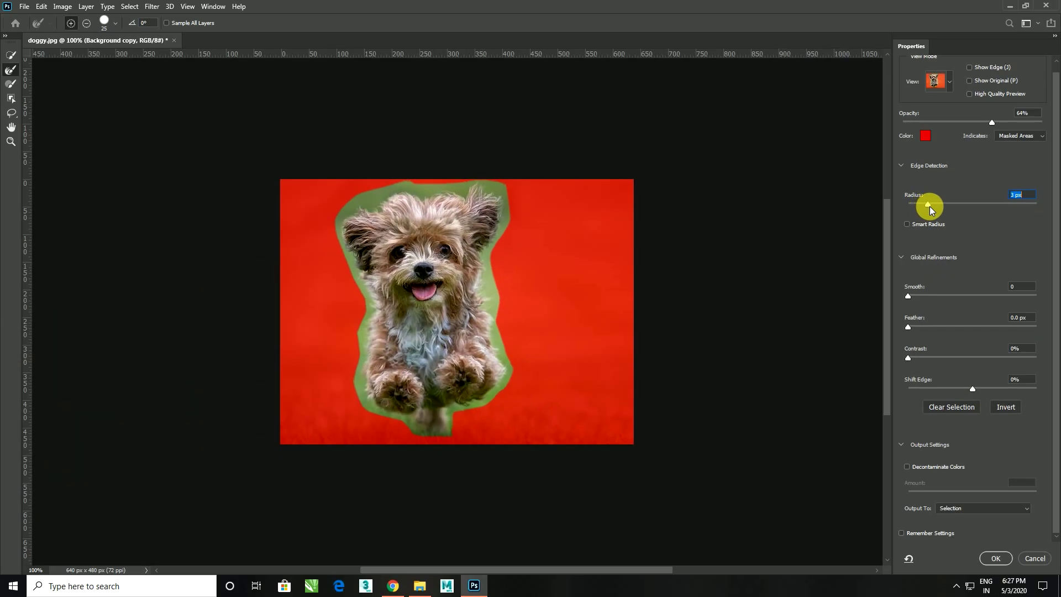
pyautogui.moveTo(945, 207); pyautogui.dragTo(1006, 212)
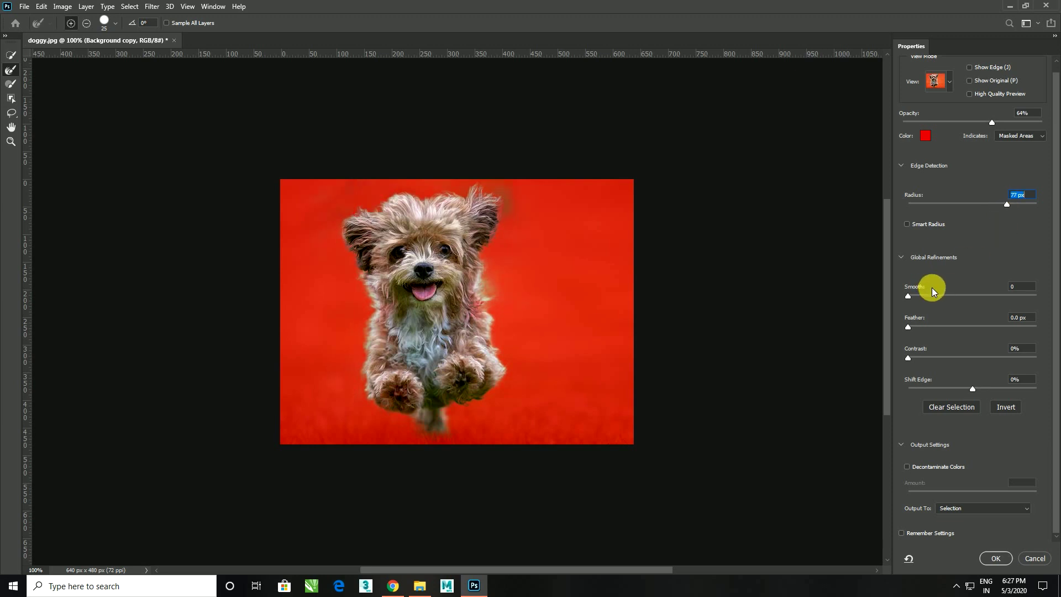
pyautogui.moveTo(913, 300); pyautogui.dragTo(910, 296)
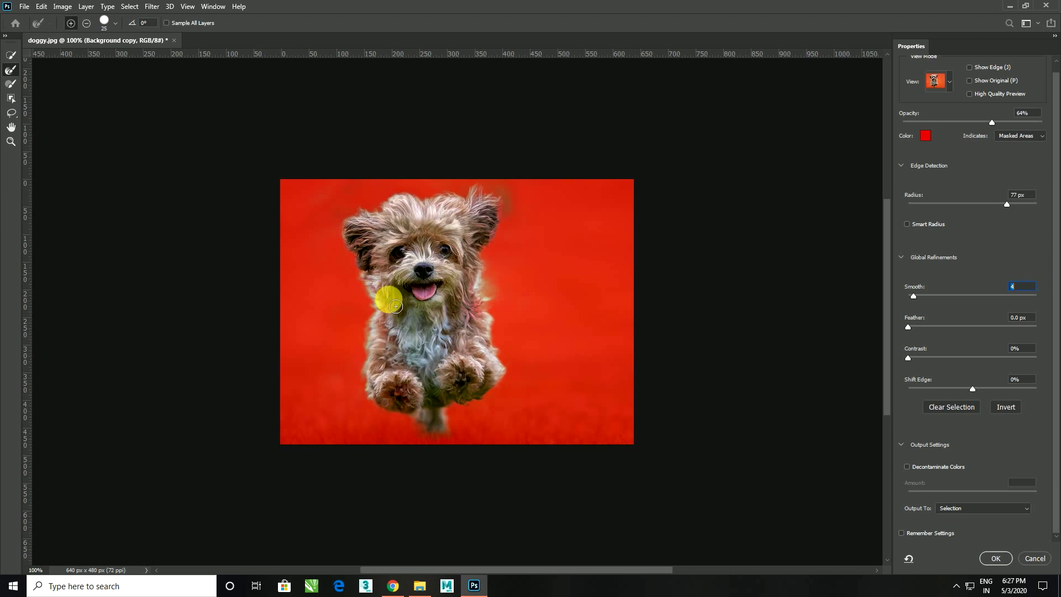
pyautogui.hotkey('ctrl', '+')
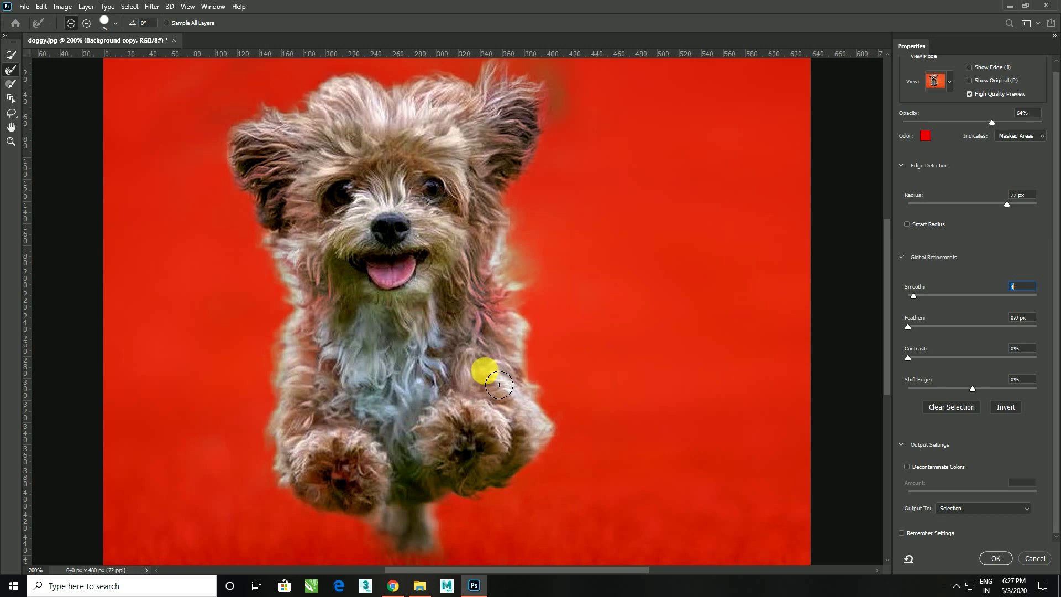
pyautogui.hotkey('ctrl', '-')
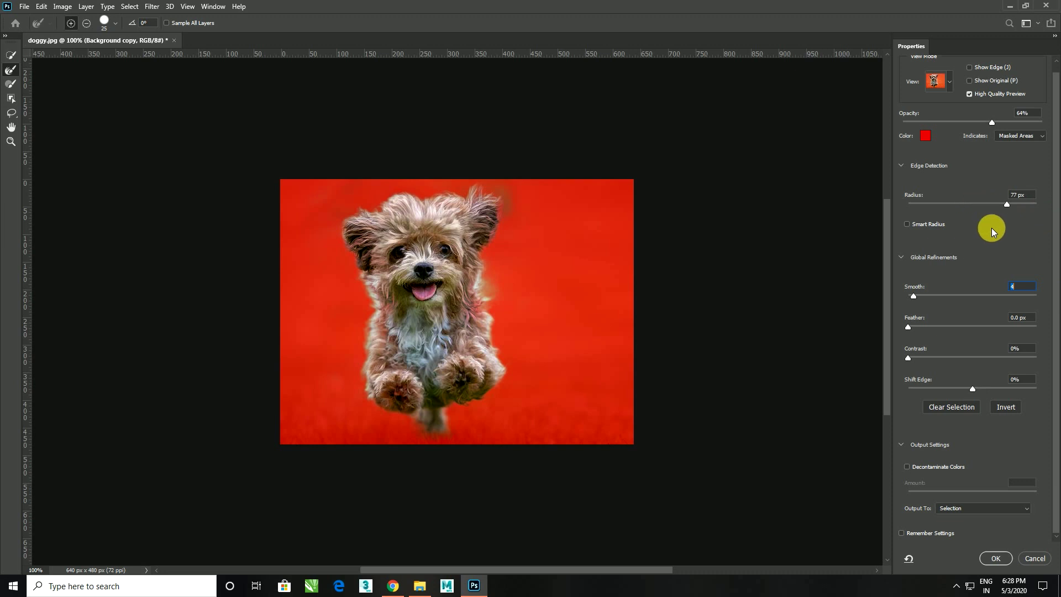
pyautogui.click(999, 559)
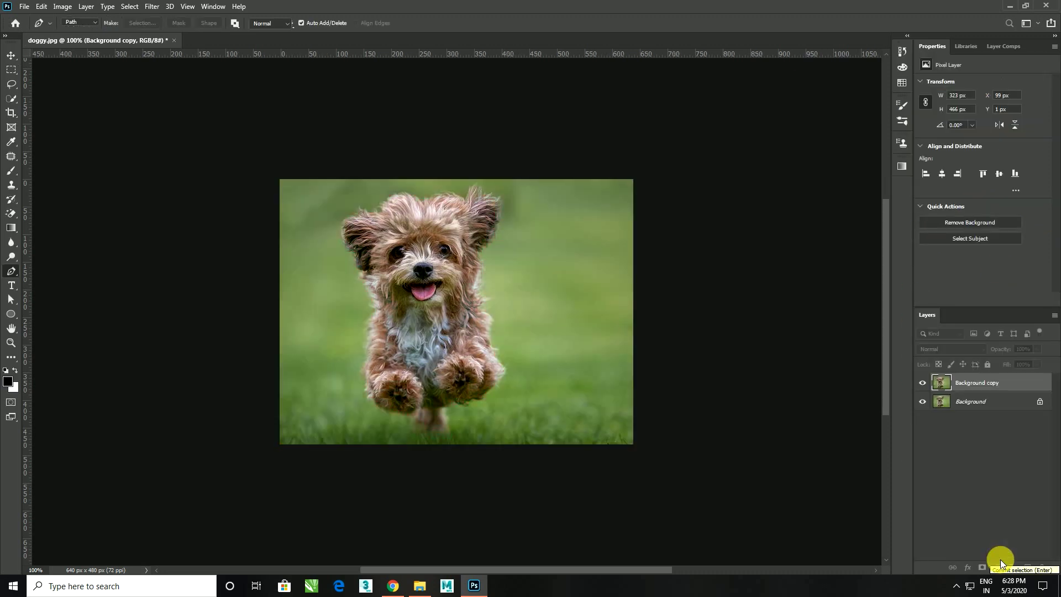
# Mask Background copy to the dog selection and hide the original Background layer.
pyautogui.scroll(2, 505, 334)
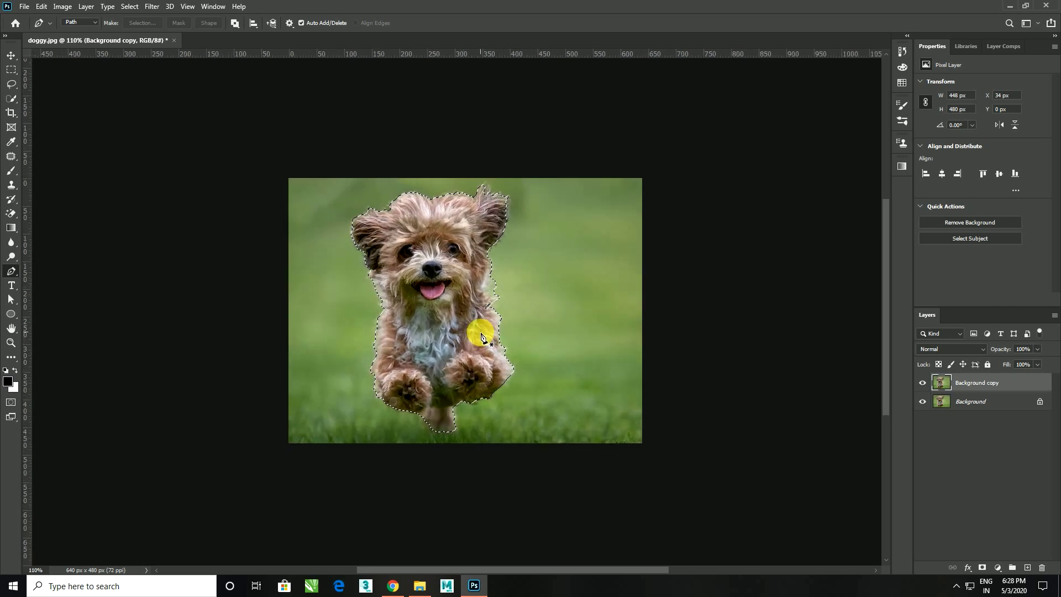
pyautogui.scroll(1, 482, 332)
pyautogui.scroll(1, 491, 372)
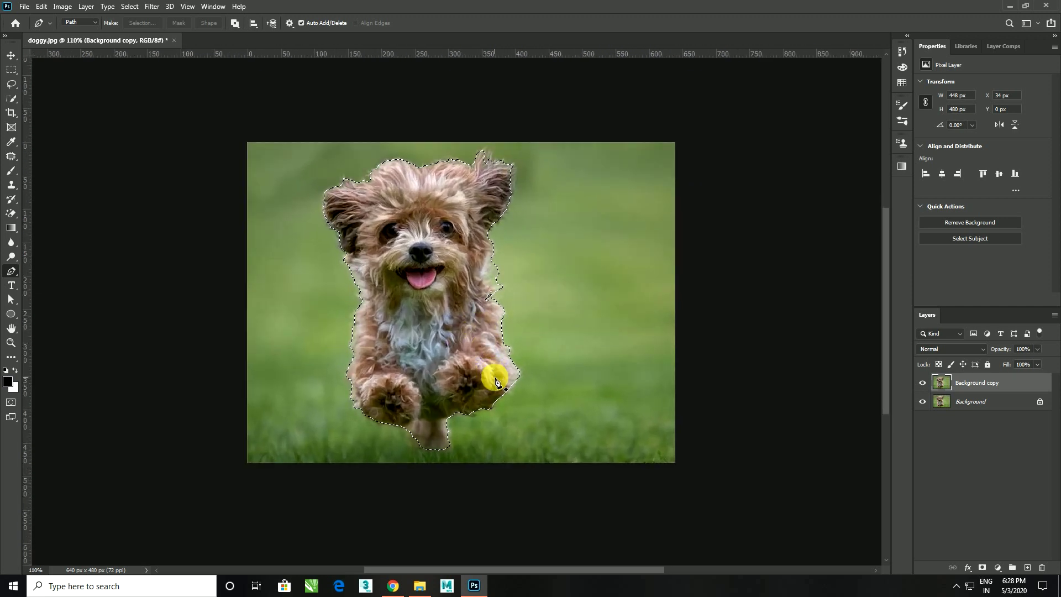
pyautogui.scroll(-1, 492, 375)
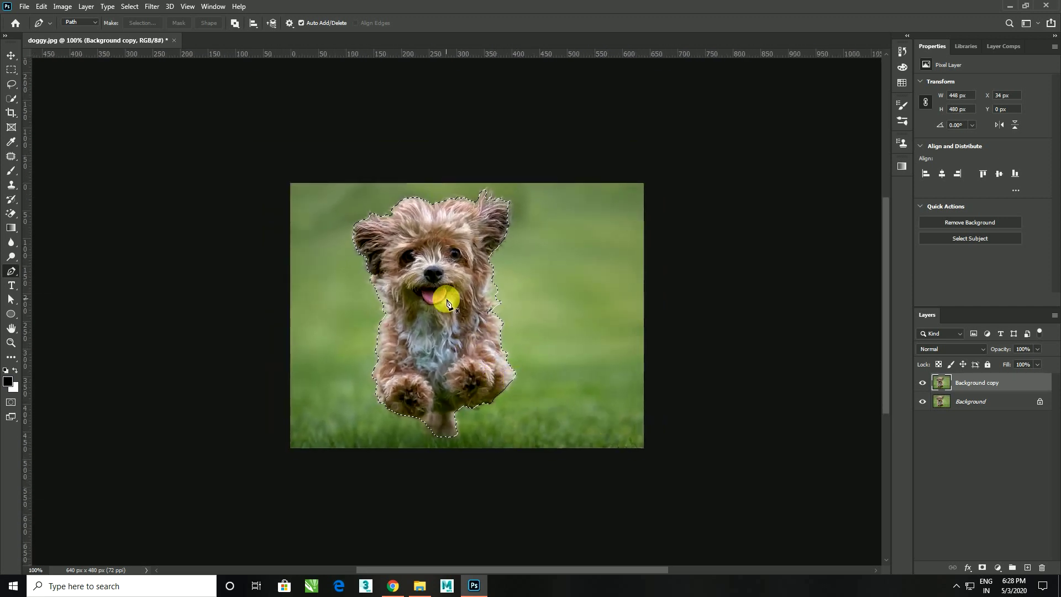
pyautogui.click(982, 568)
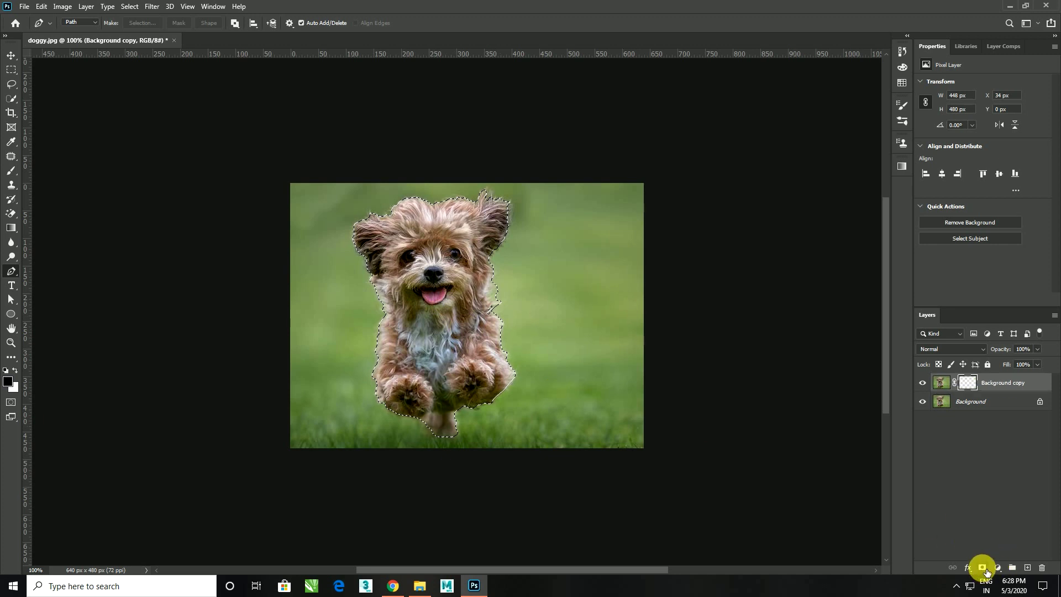
pyautogui.click(922, 402)
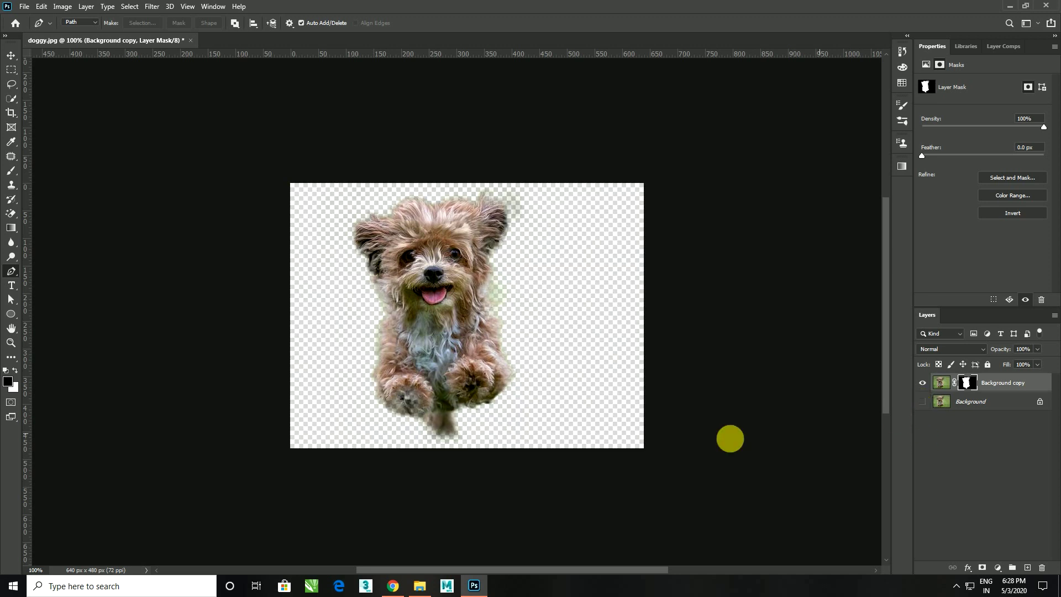
# Add a new empty layer below the cut-out dog layer.
pyautogui.scroll(2, 439, 367)
pyautogui.scroll(1, 458, 371)
pyautogui.scroll(-2, 458, 371)
pyautogui.scroll(1, 467, 354)
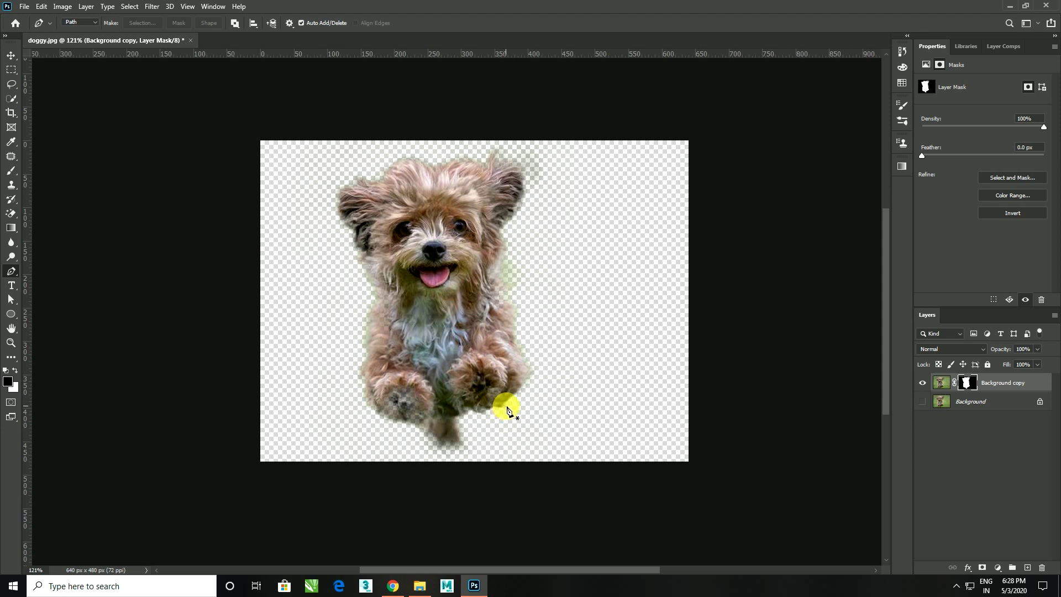
pyautogui.hotkey('ctrl', 'shift', 'alt', 'n')
# Add a Solid Color fill layer in cyan #36bcc8 behind the dog.
pyautogui.click(998, 568)
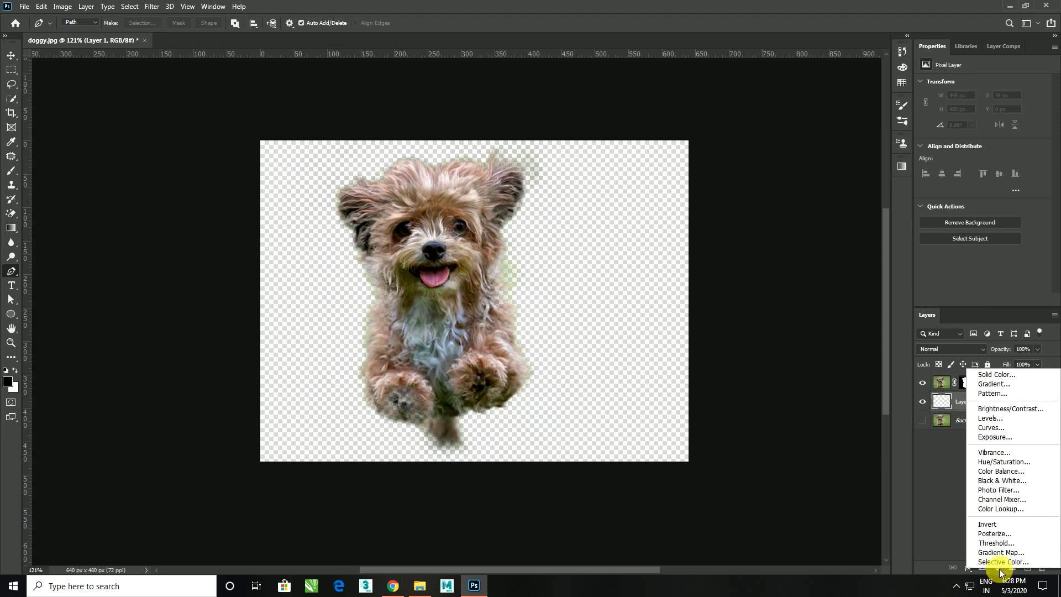
pyautogui.click(995, 374)
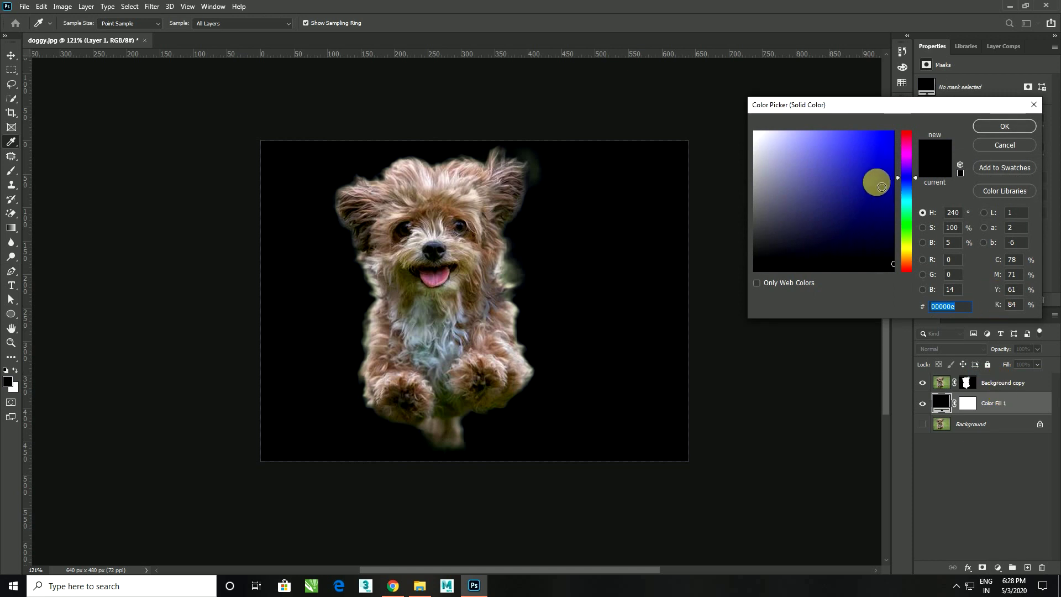
pyautogui.click(865, 167)
pyautogui.click(907, 200)
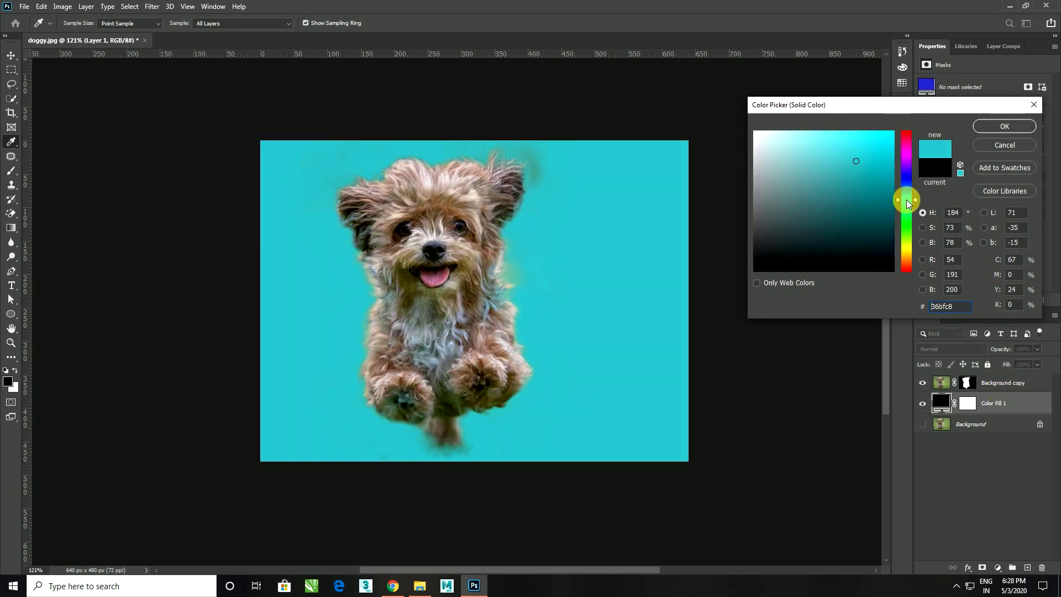
pyautogui.click(1004, 126)
# Switch to the Pen tool, then to the Move tool.
pyautogui.press('p')
pyautogui.scroll(1, 572, 372)
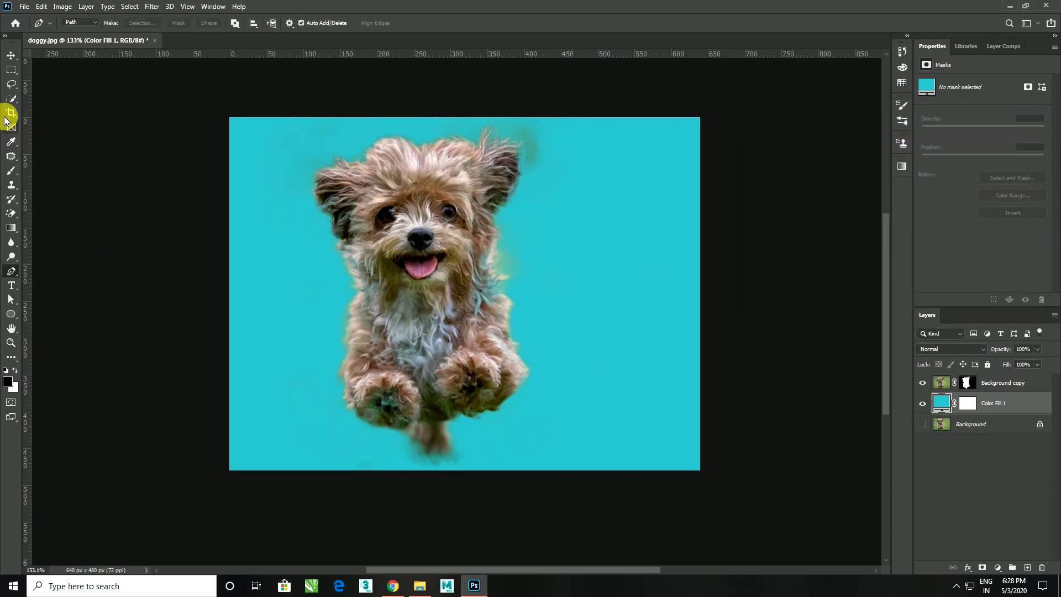
pyautogui.click(11, 56)
# Zoom in and out to inspect the fur edges against cyan, then target the Background copy mask.
pyautogui.scroll(-2, 387, 296)
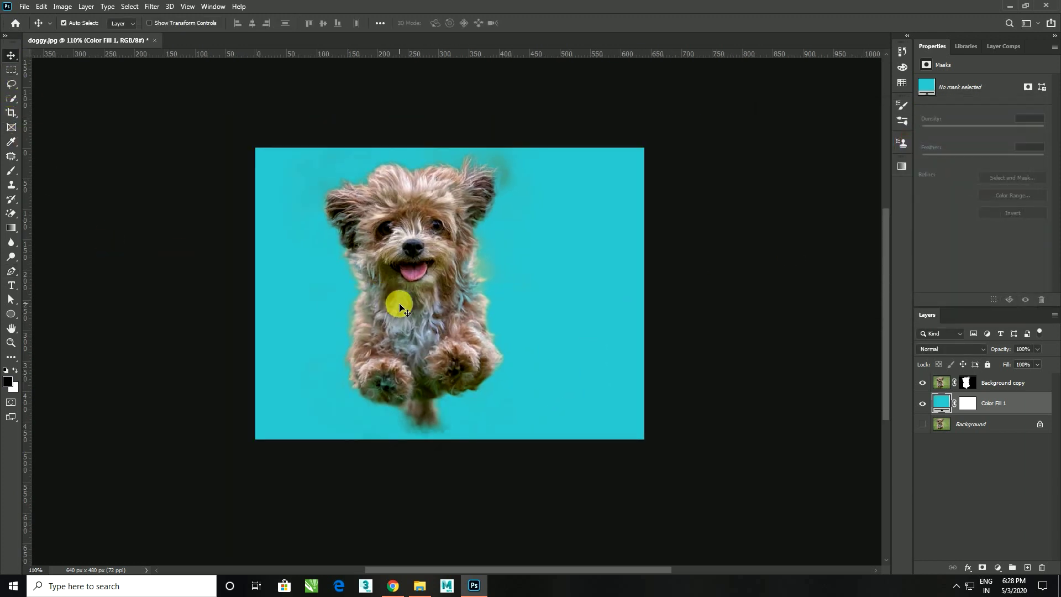
pyautogui.scroll(4, 414, 317)
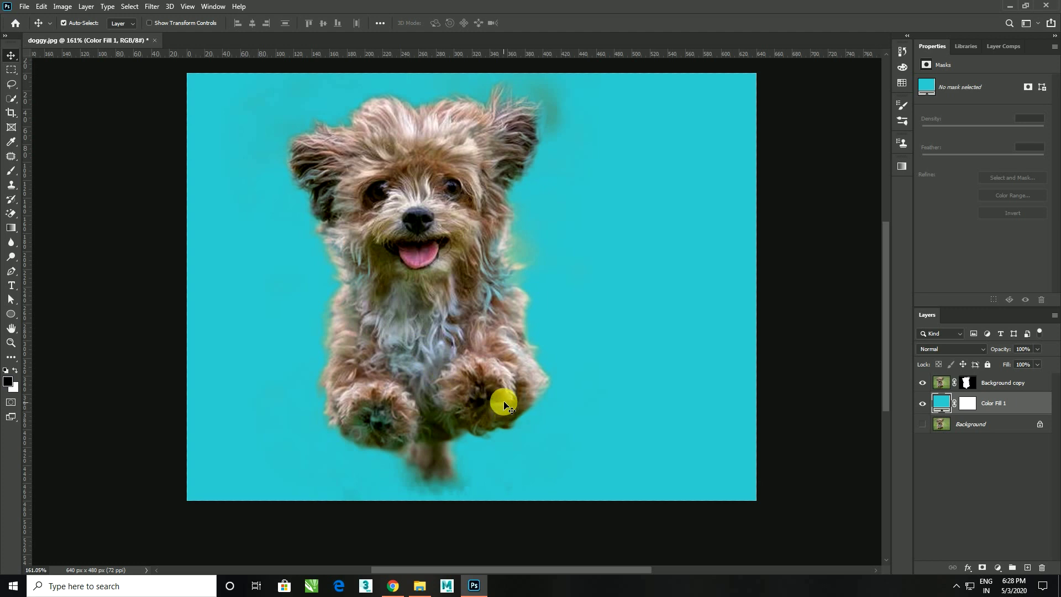
pyautogui.scroll(2, 482, 267)
pyautogui.scroll(3, 482, 267)
pyautogui.scroll(1, 492, 243)
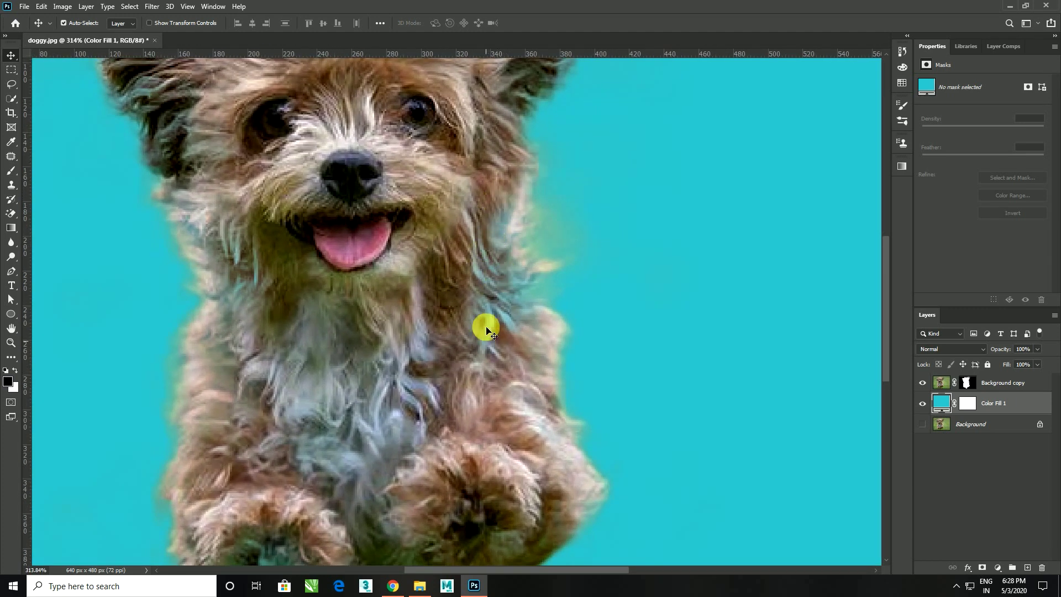
pyautogui.scroll(-2, 492, 310)
pyautogui.scroll(-2, 495, 293)
pyautogui.scroll(1, 494, 296)
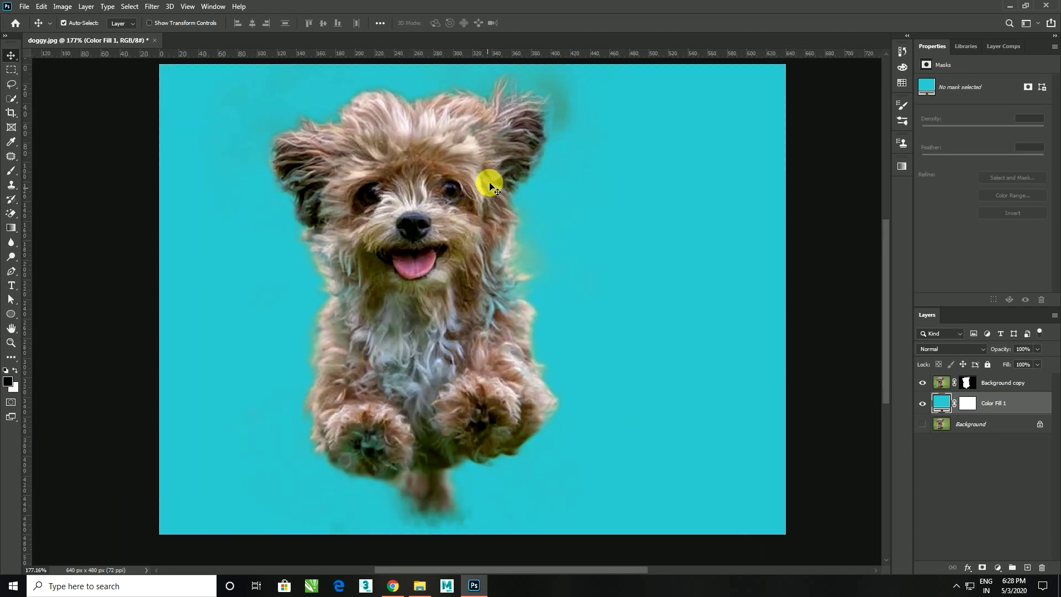
pyautogui.scroll(3, 492, 300)
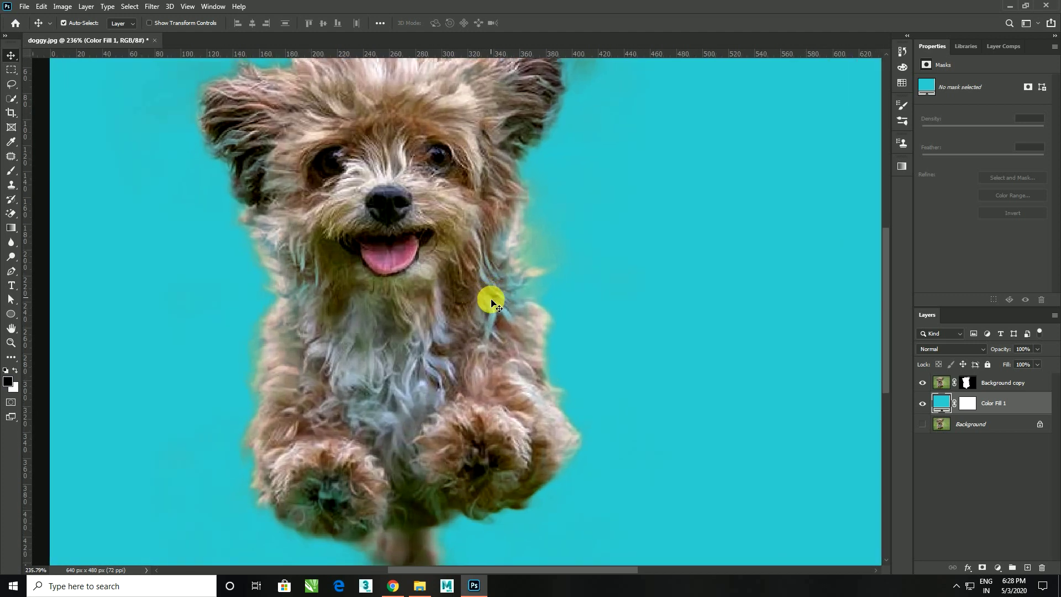
pyautogui.scroll(1, 495, 332)
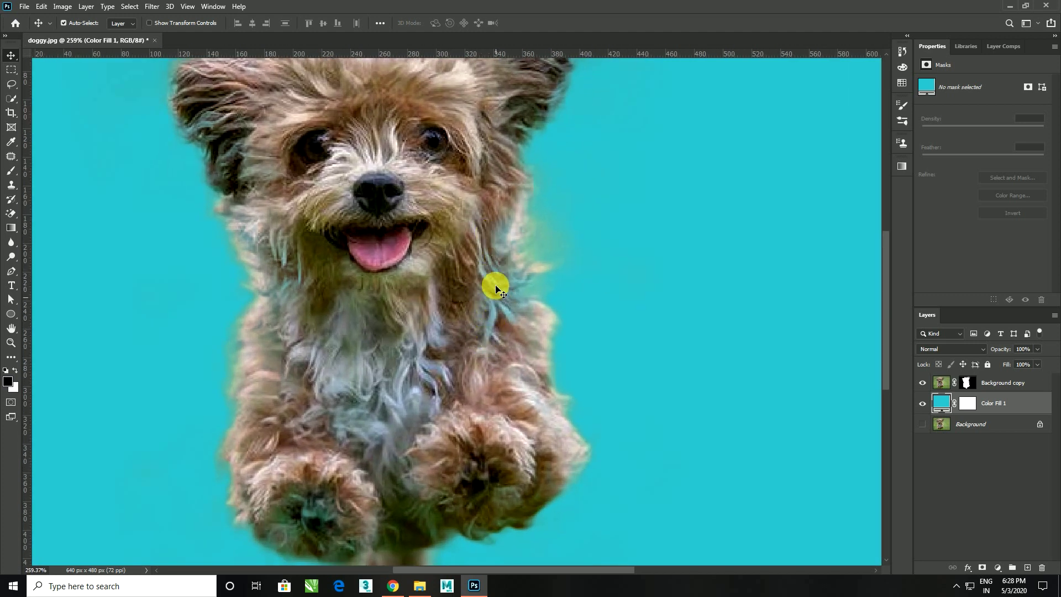
pyautogui.scroll(-1, 497, 304)
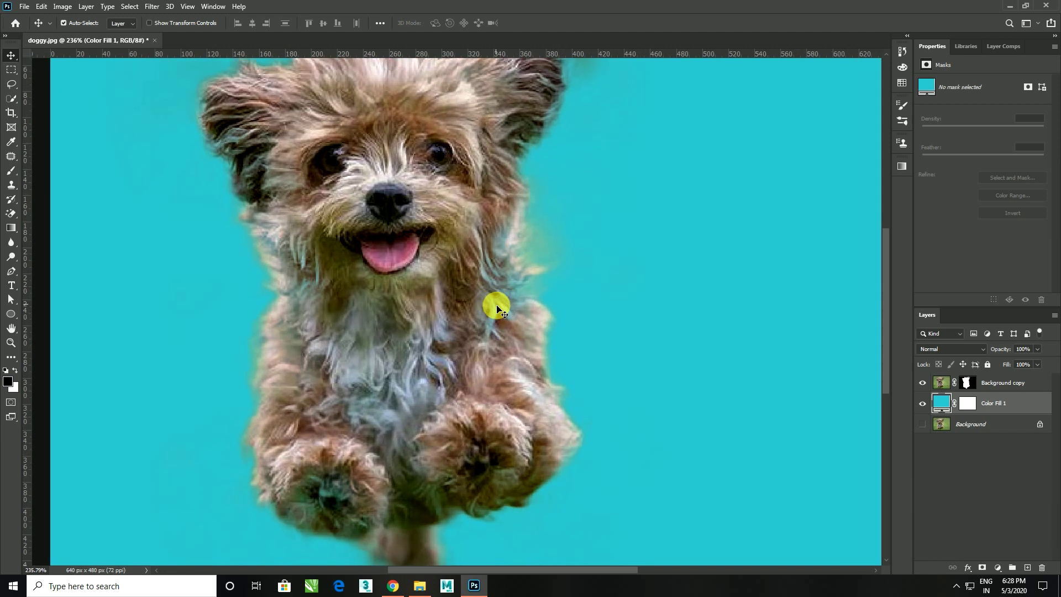
pyautogui.scroll(-1, 492, 309)
pyautogui.scroll(-2, 492, 309)
pyautogui.scroll(1, 491, 308)
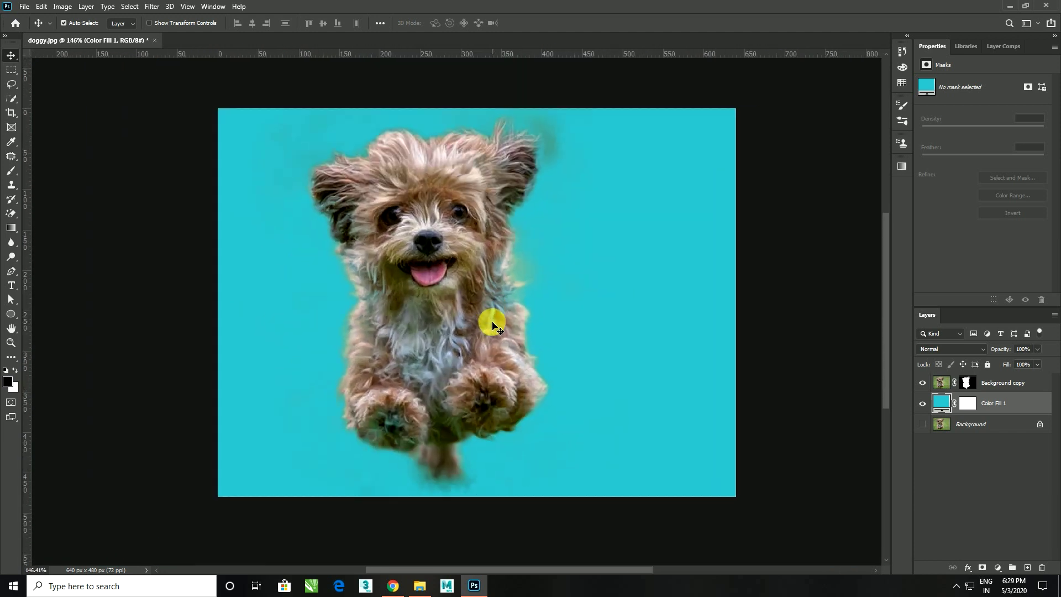
pyautogui.click(965, 382)
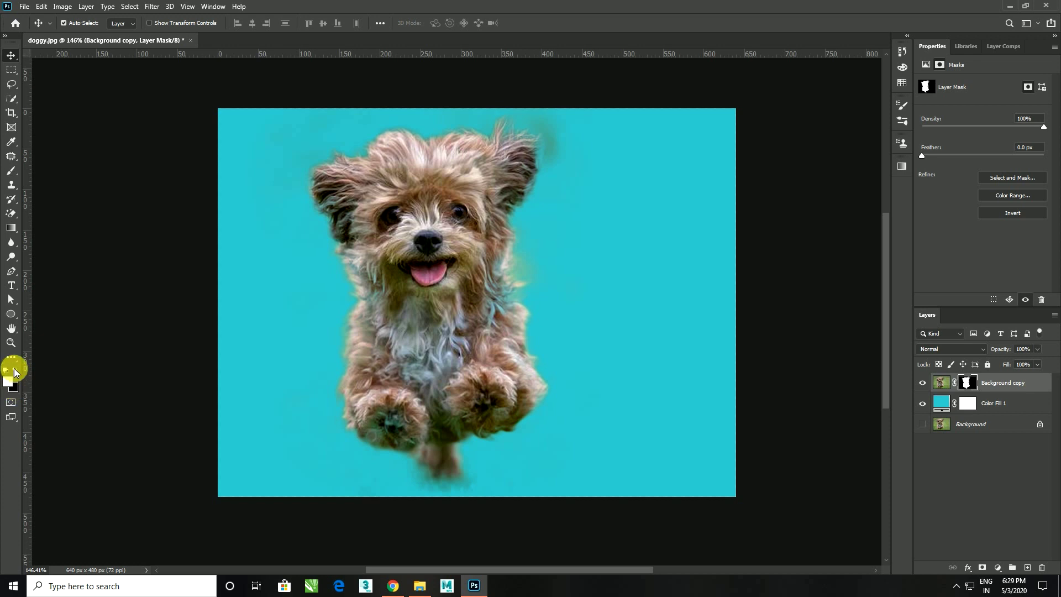
# With a white brush on the mask, restore fur along the dog's right side and left cheek.
pyautogui.scroll(1, 468, 346)
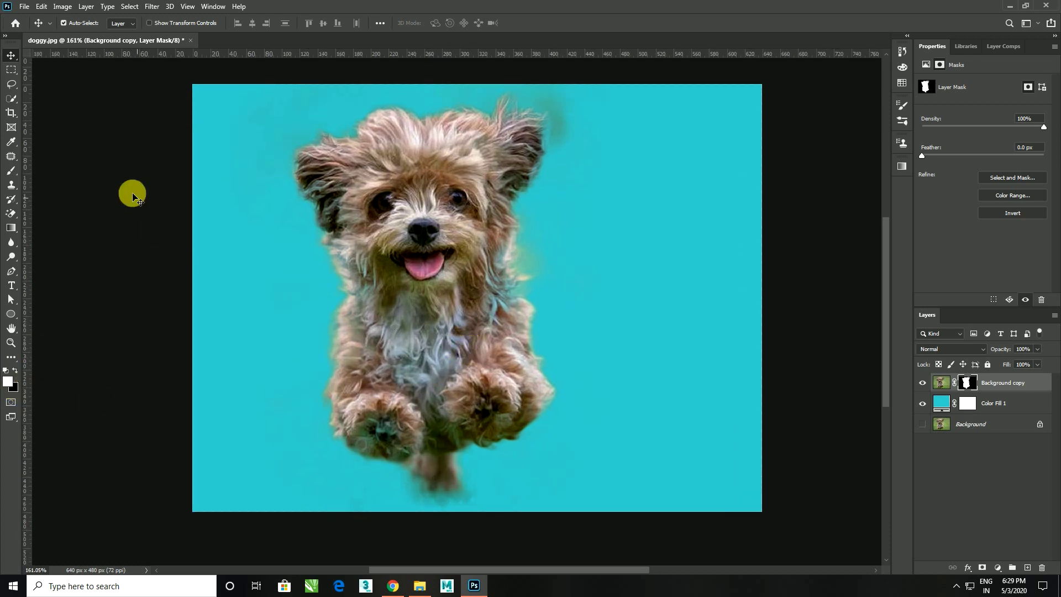
pyautogui.click(11, 175)
pyautogui.scroll(1, 437, 326)
pyautogui.moveTo(509, 255)
pyautogui.mouseDown()
pyautogui.moveTo(529, 382)
pyautogui.moveTo(444, 439)
pyautogui.moveTo(397, 394)
pyautogui.moveTo(384, 288)
pyautogui.moveTo(368, 267)
pyautogui.mouseUp()
pyautogui.scroll(3, 369, 266)
pyautogui.scroll(3, 386, 309)
pyautogui.moveTo(401, 332)
pyautogui.mouseDown()
pyautogui.moveTo(378, 268)
pyautogui.moveTo(404, 278)
pyautogui.mouseUp()
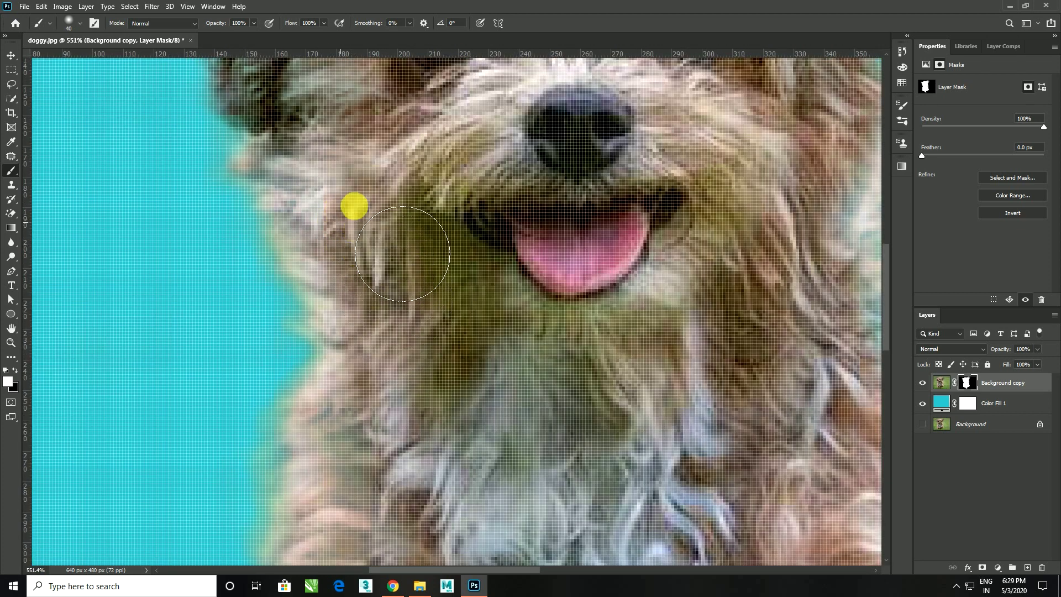
pyautogui.scroll(-3, 404, 278)
pyautogui.scroll(-2, 423, 254)
# Paint fur back in from the right eye to the chest and from the left paw to the head.
pyautogui.moveTo(556, 169)
pyautogui.mouseDown()
pyautogui.moveTo(595, 242)
pyautogui.moveTo(593, 357)
pyautogui.moveTo(623, 340)
pyautogui.moveTo(606, 459)
pyautogui.moveTo(470, 449)
pyautogui.moveTo(438, 460)
pyautogui.moveTo(428, 485)
pyautogui.moveTo(442, 495)
pyautogui.moveTo(430, 500)
pyautogui.moveTo(524, 457)
pyautogui.moveTo(532, 304)
pyautogui.mouseUp()
pyautogui.scroll(-3, 533, 303)
pyautogui.moveTo(508, 171)
pyautogui.mouseDown()
pyautogui.moveTo(542, 175)
pyautogui.moveTo(457, 173)
pyautogui.moveTo(422, 193)
pyautogui.moveTo(474, 288)
pyautogui.moveTo(552, 293)
pyautogui.moveTo(582, 175)
pyautogui.mouseUp()
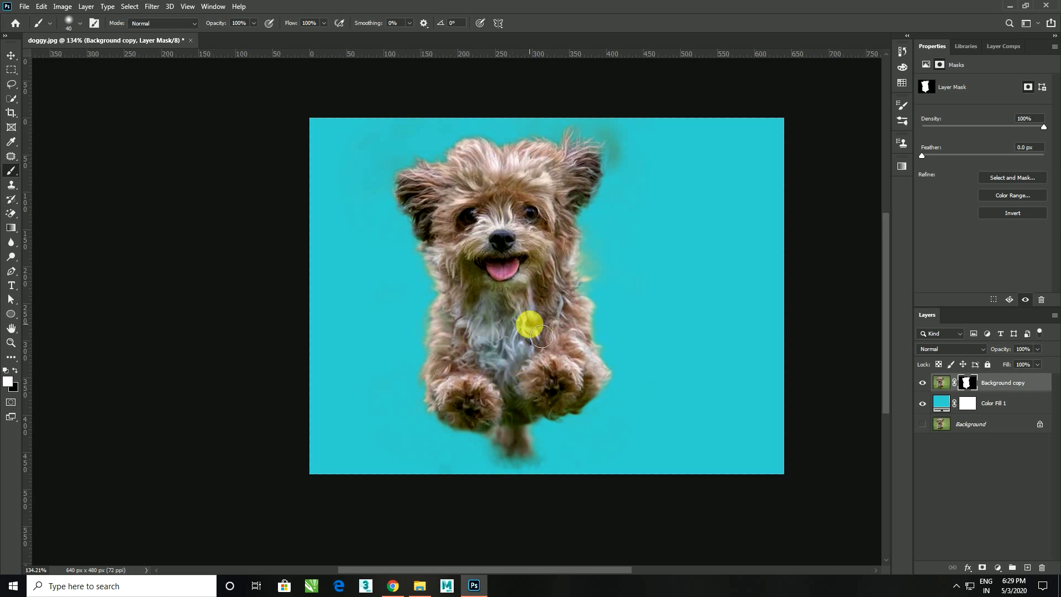
pyautogui.scroll(-2, 529, 324)
pyautogui.scroll(-1, 533, 312)
pyautogui.scroll(1, 539, 326)
pyautogui.scroll(1, 548, 335)
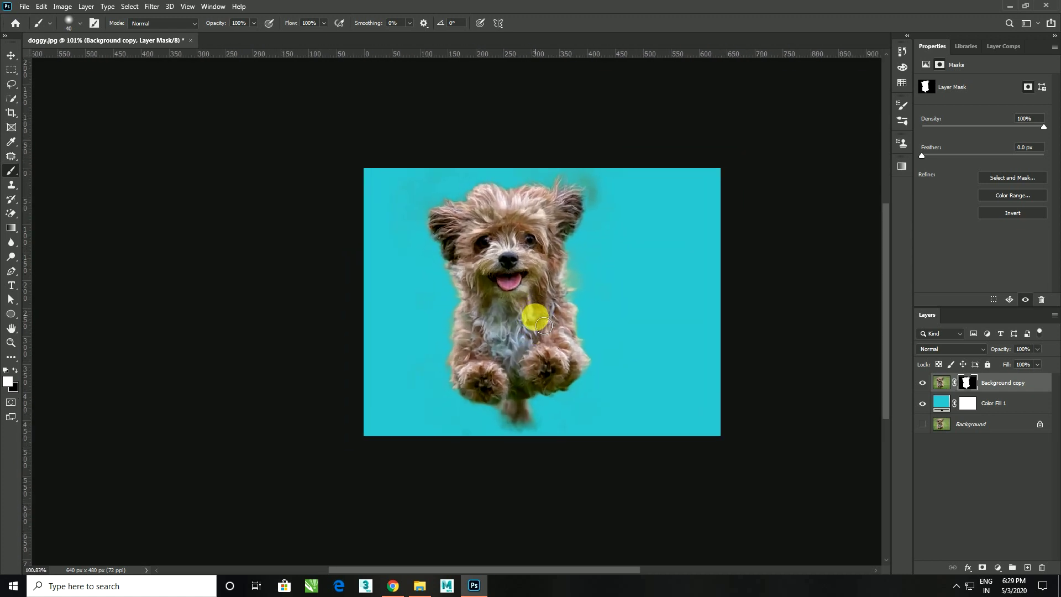
pyautogui.scroll(1, 533, 337)
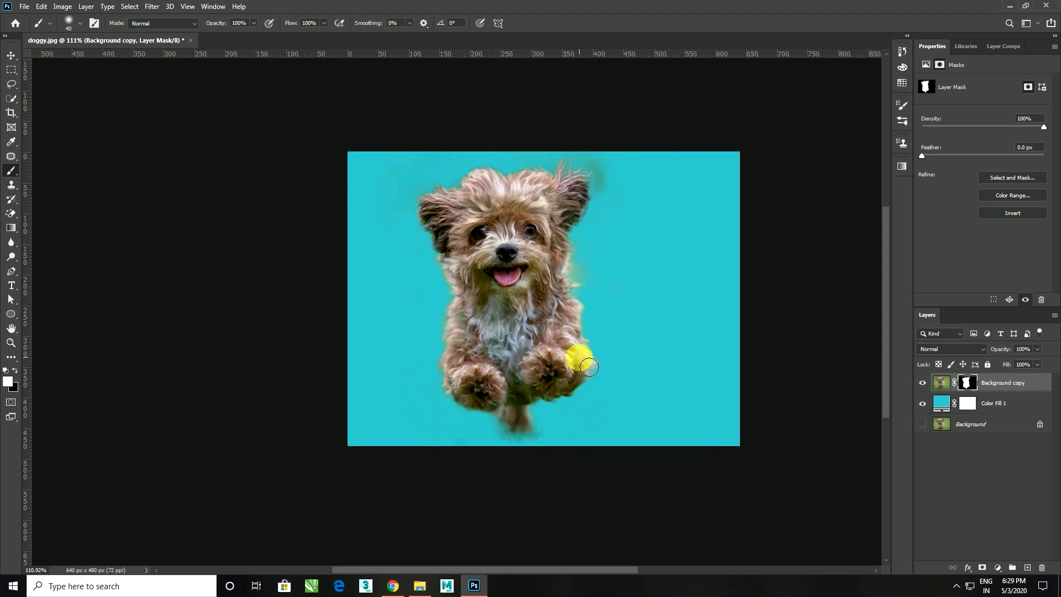
pyautogui.scroll(1, 563, 353)
pyautogui.scroll(1, 554, 341)
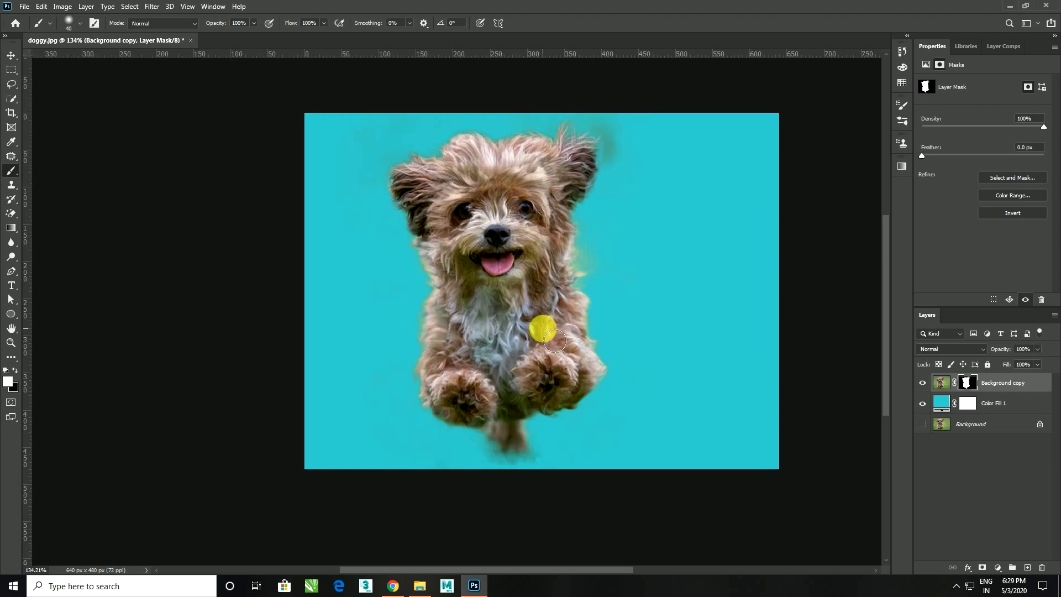